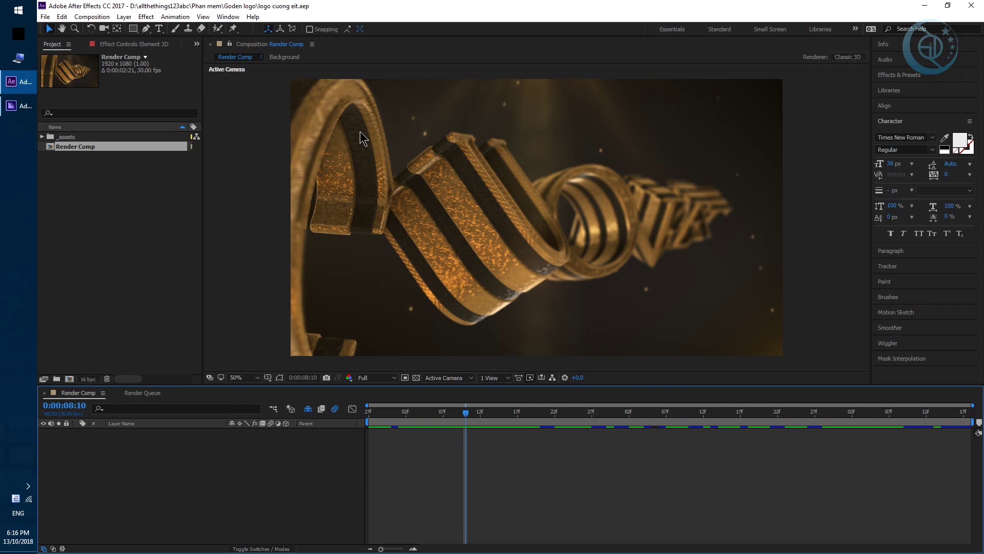
- Add Render Comp to the render queue with a QuickTime output module using the H.264 codec
left_click(10, 107)
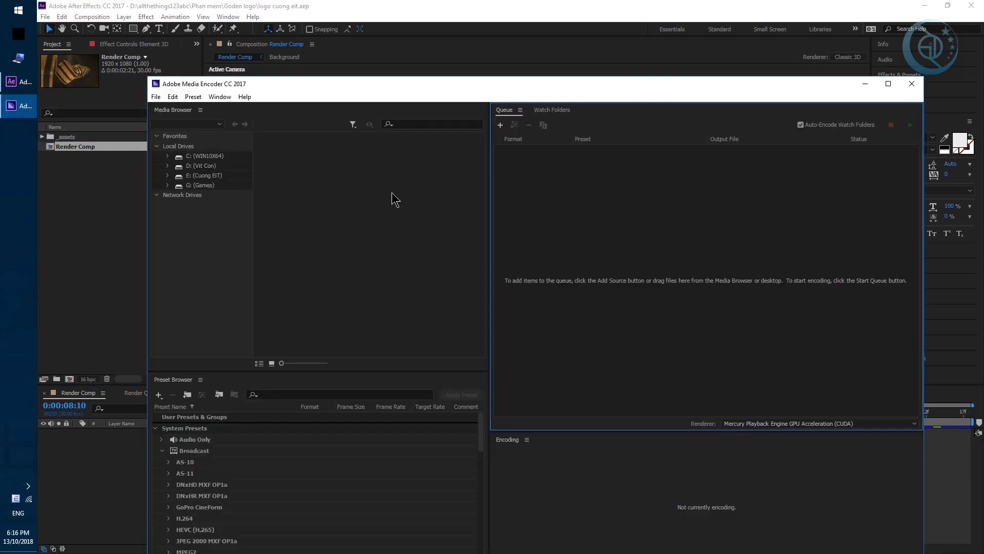
left_click(495, 6)
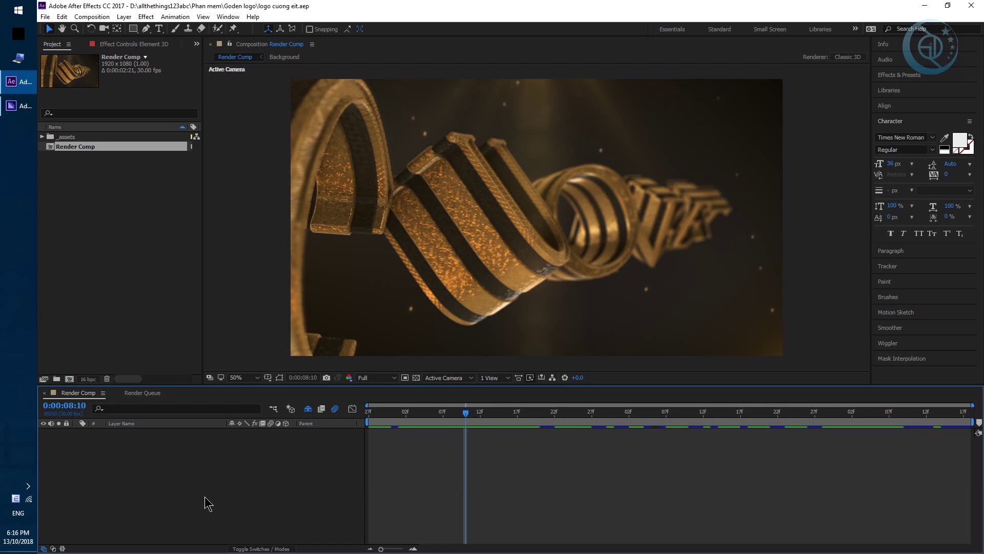
key("ctrl+m")
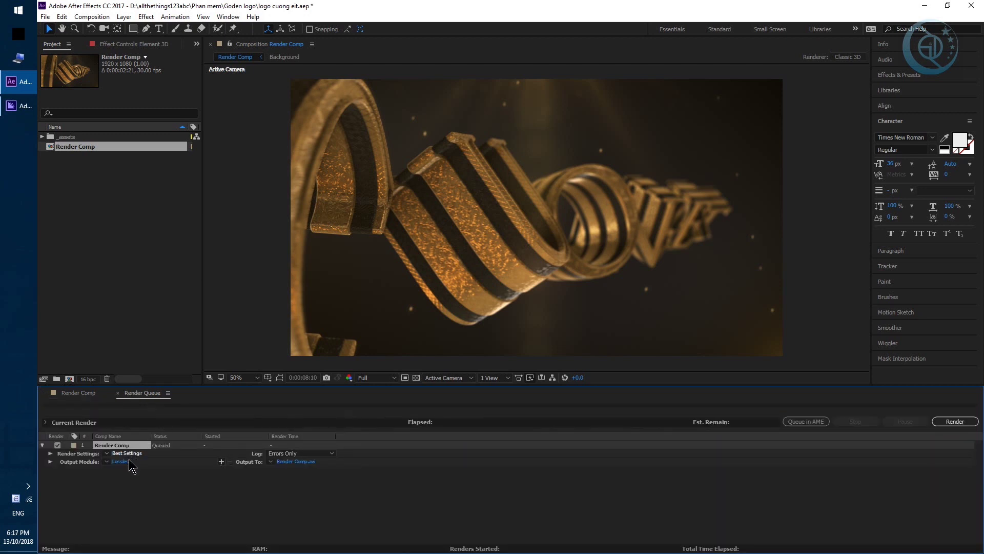
left_click(130, 460)
left_click(466, 156)
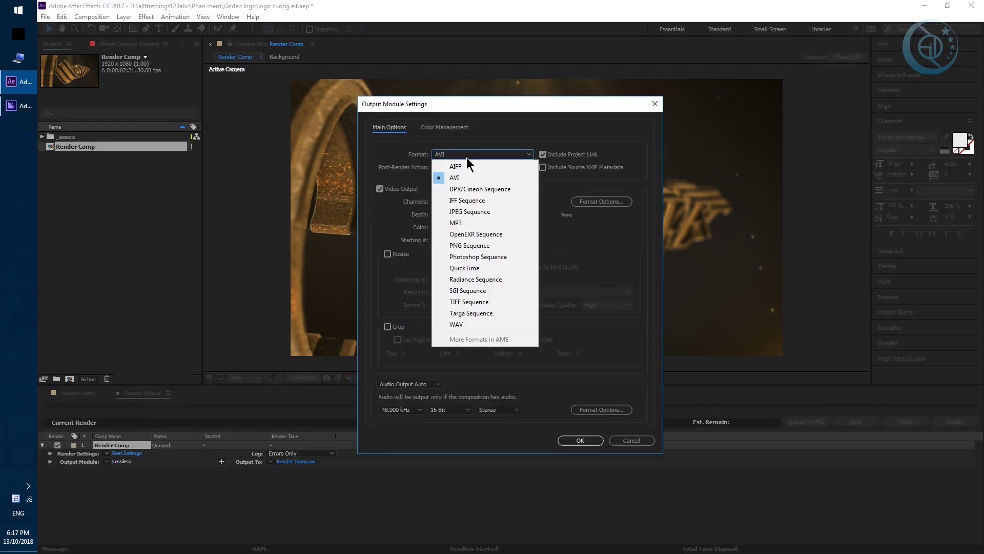
left_click(483, 268)
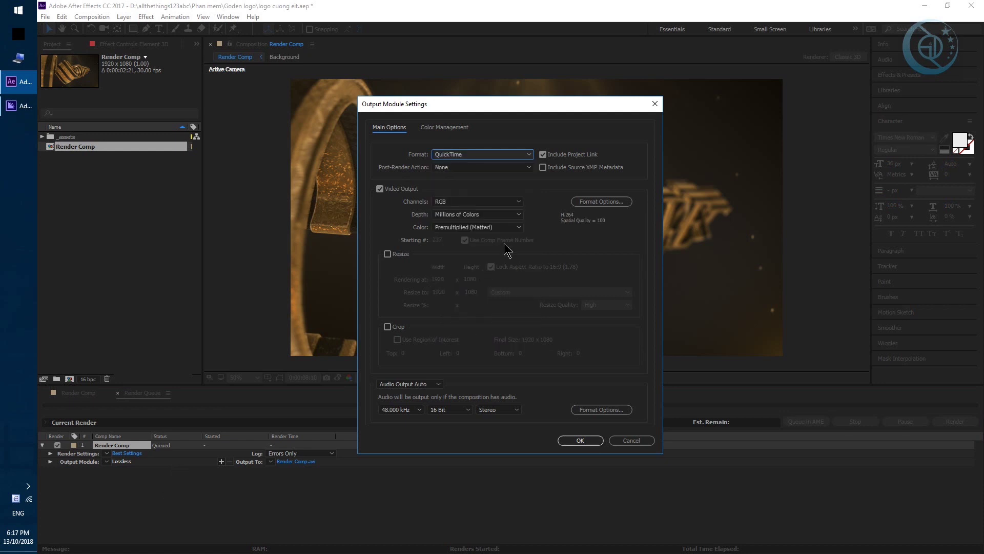
left_click(602, 201)
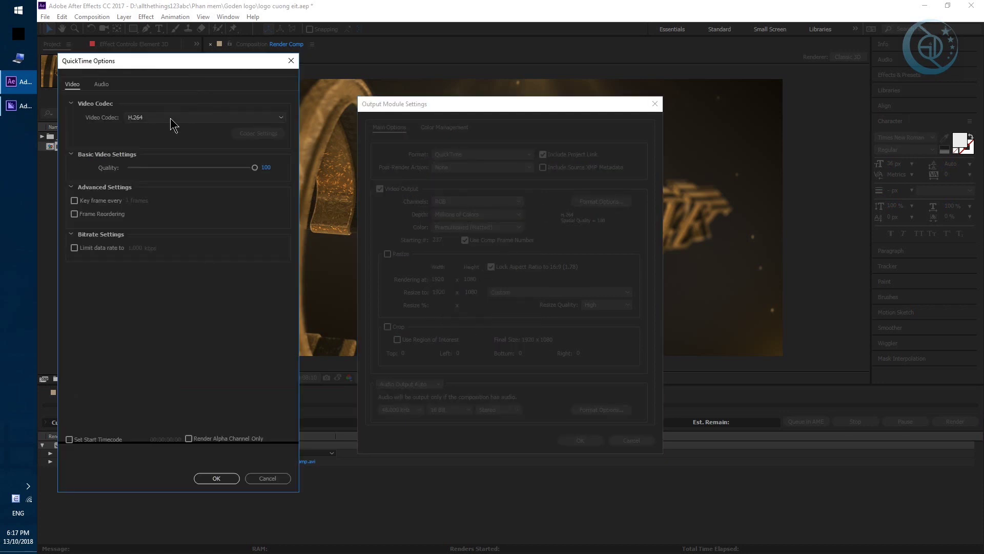
left_click(170, 117)
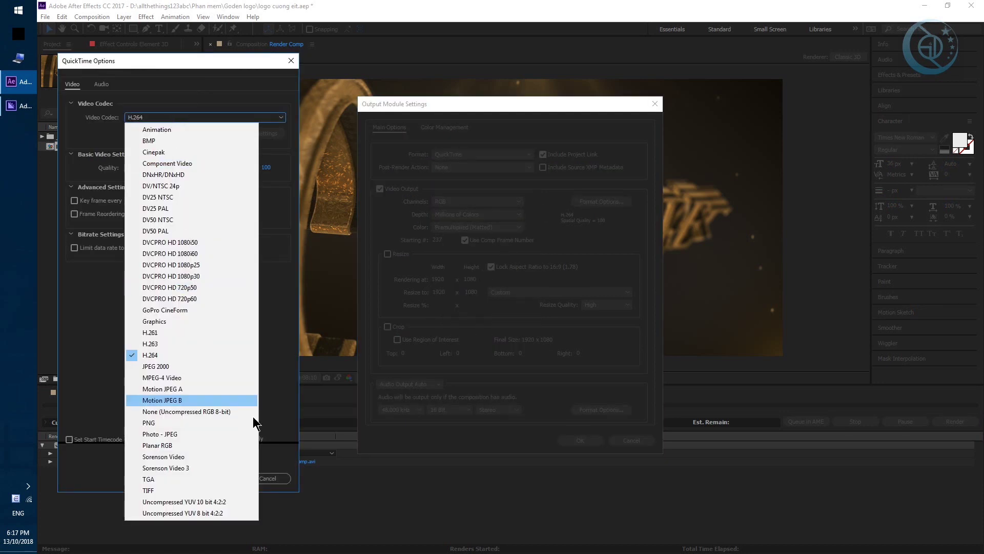
left_click(180, 358)
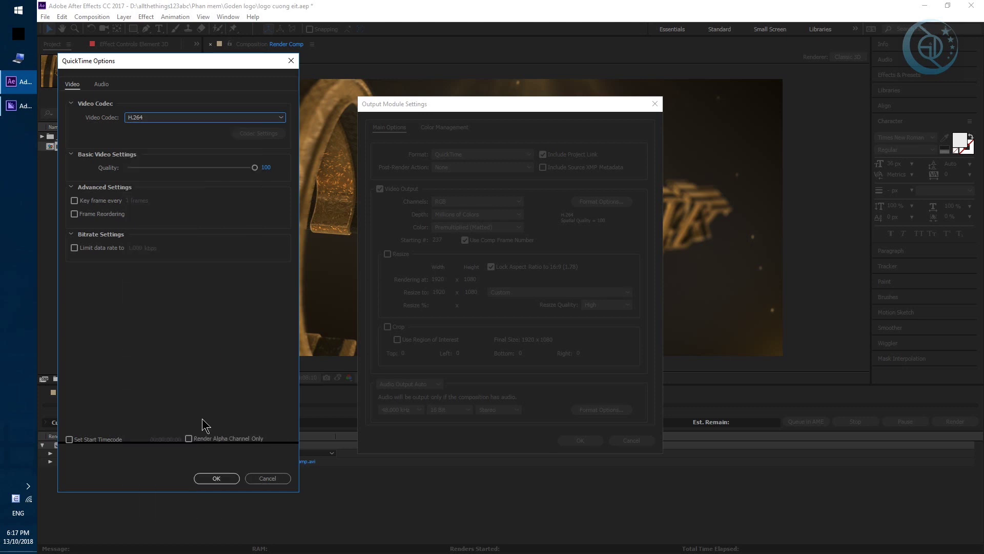
left_click(217, 478)
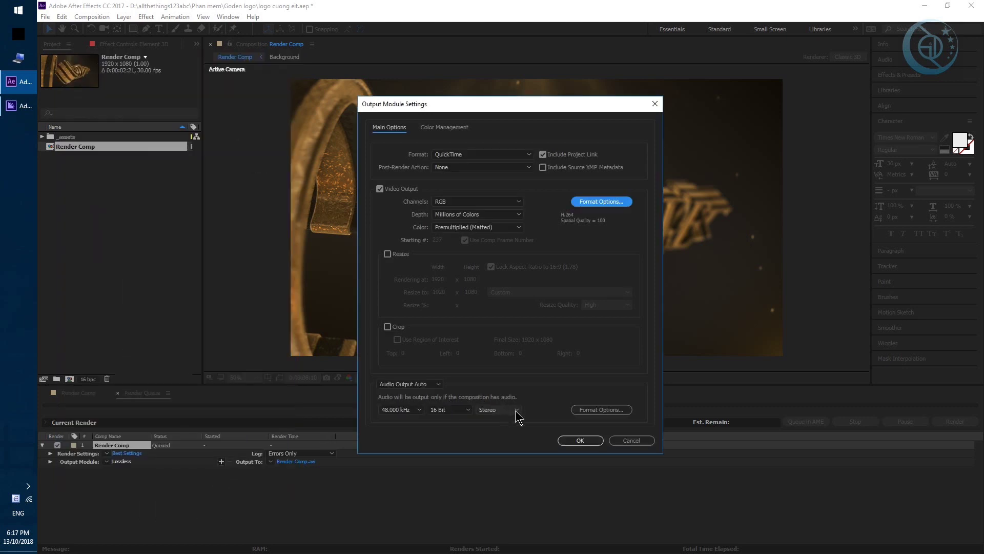
left_click(583, 442)
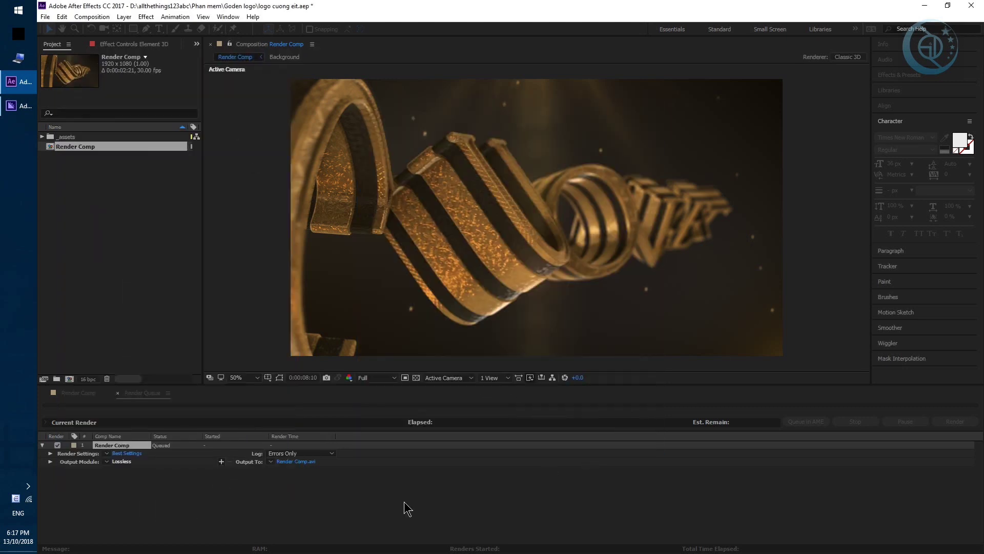
- Set the render output file name to 123.mov and save
left_click(305, 462)
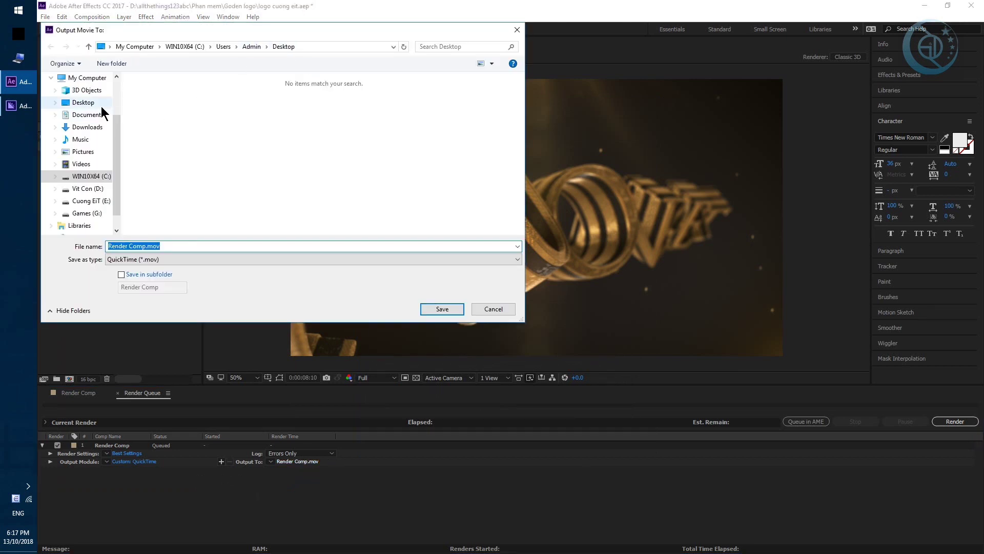
left_click(232, 247)
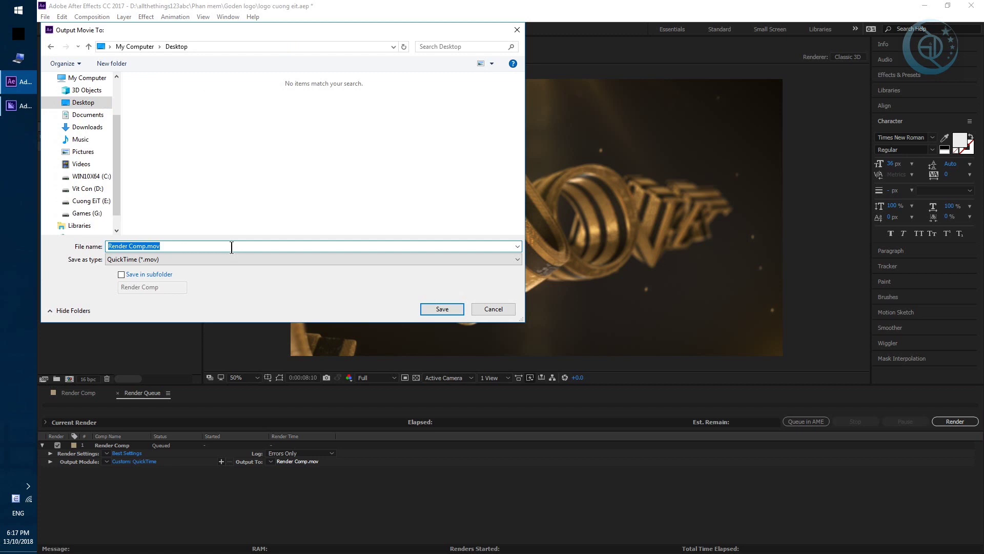
type("123")
left_click(442, 309)
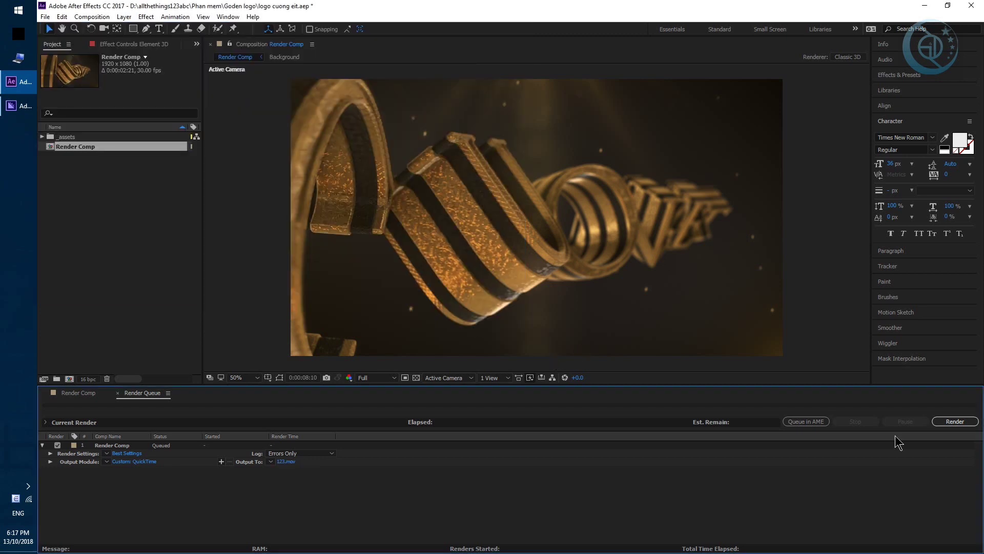
- Render 123.mov from the queue, then go back to the Render Comp timeline
left_click(955, 422)
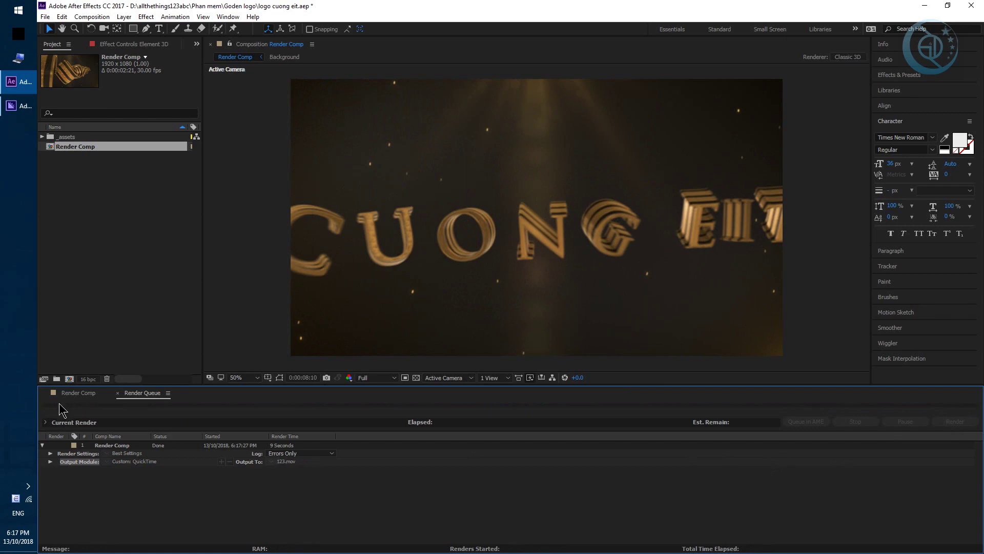
left_click(77, 393)
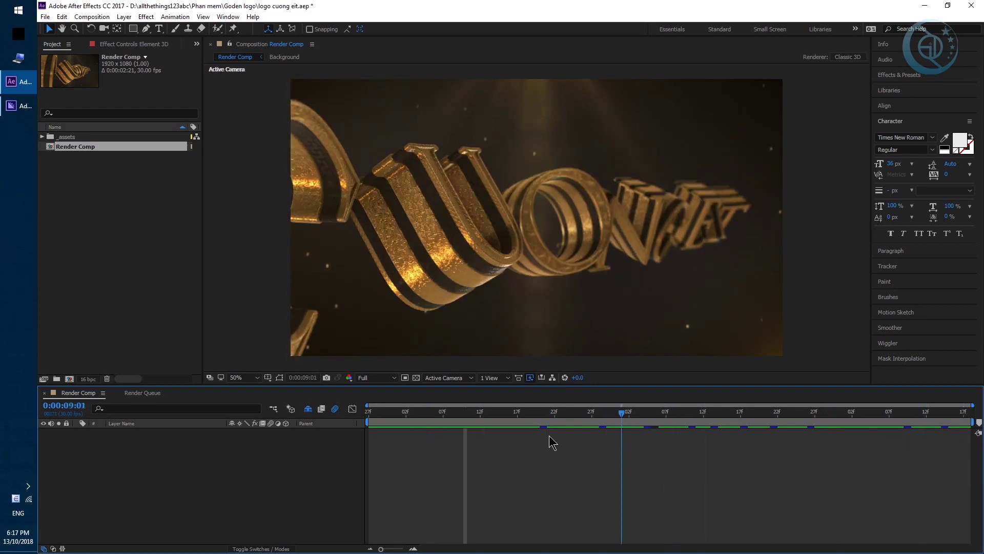
- Stop the preview and add Render Comp to the Adobe Media Encoder queue
key("space")
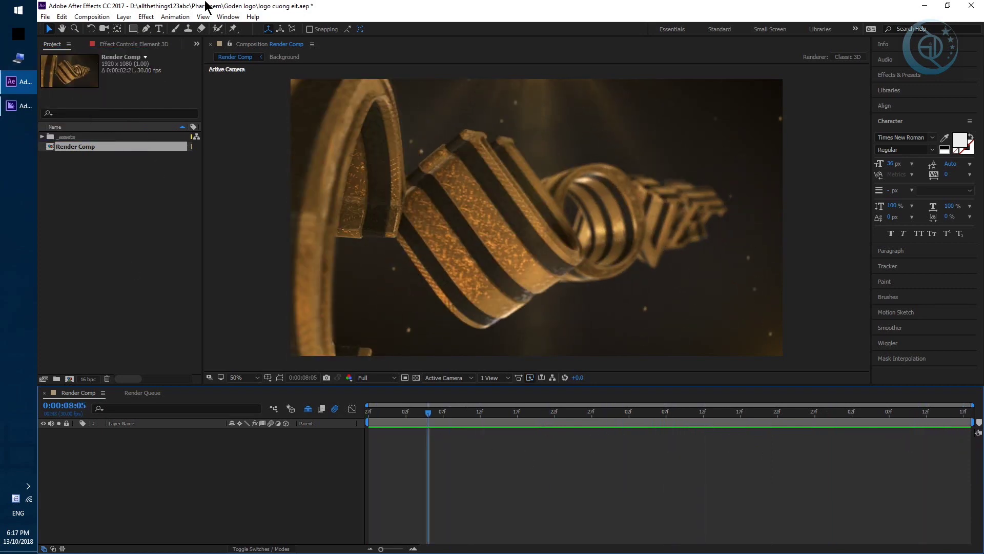
left_click(21, 106)
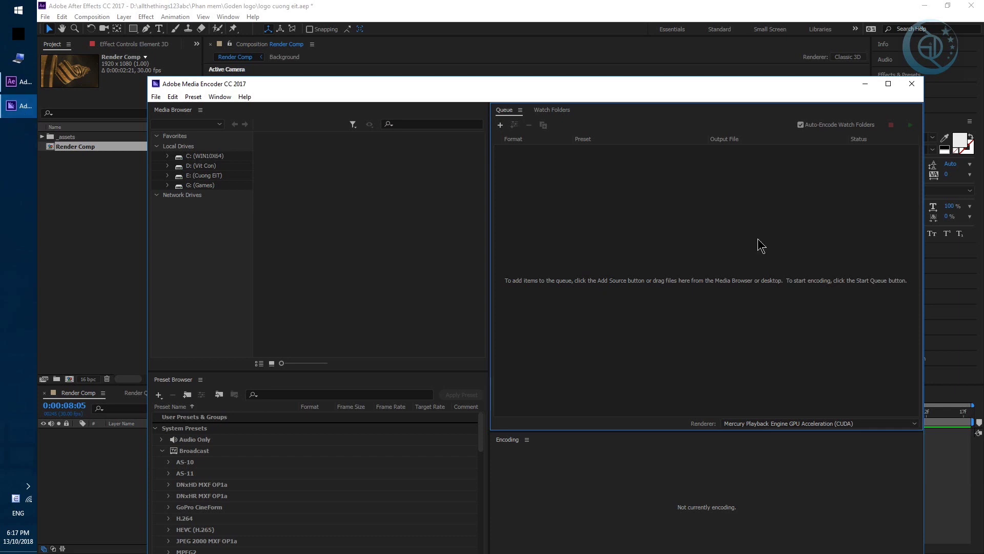
left_click(382, 6)
left_click(45, 16)
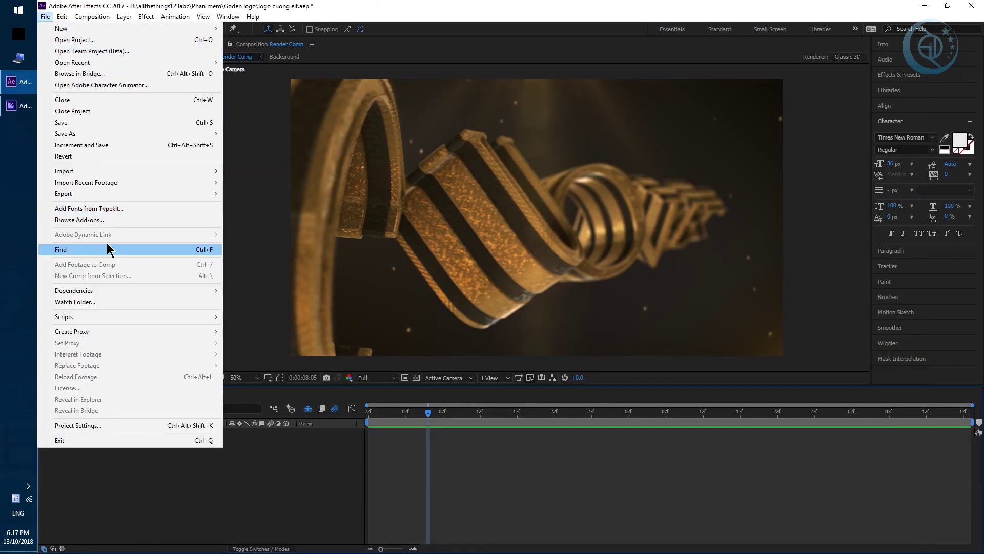
mouse_move(123, 194)
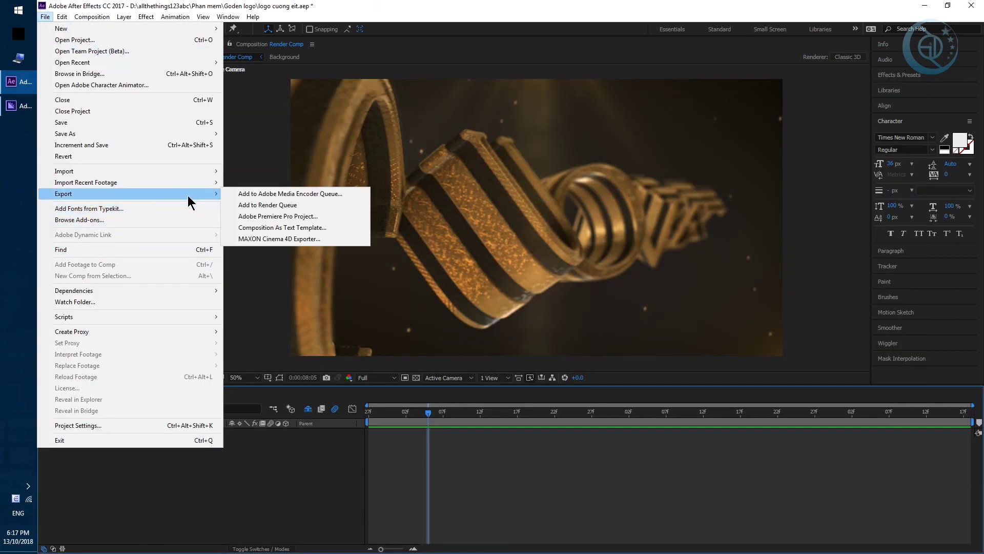
left_click(259, 193)
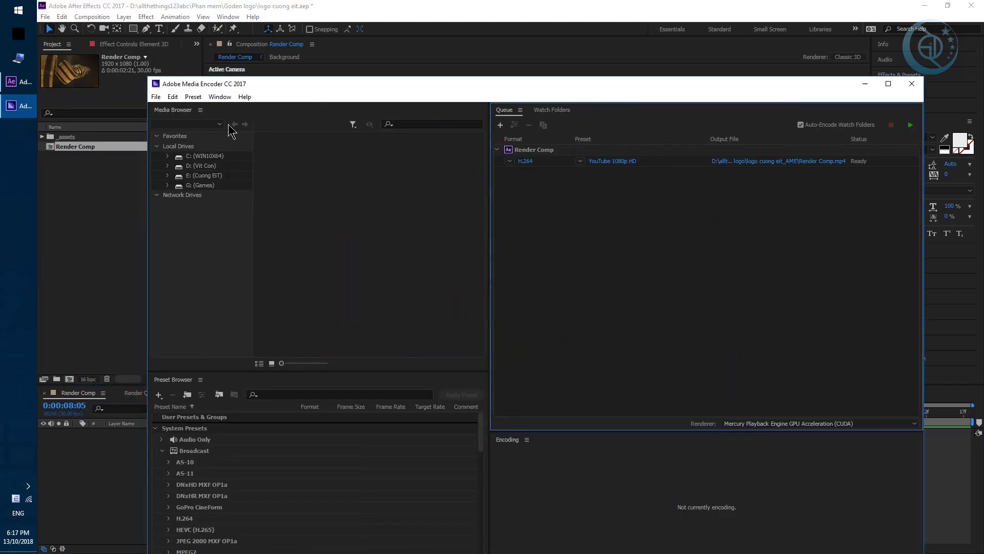
- Set the job's export format to QuickTime with the NTSC DV Widescreen preset and H.264 codec
left_click(622, 162)
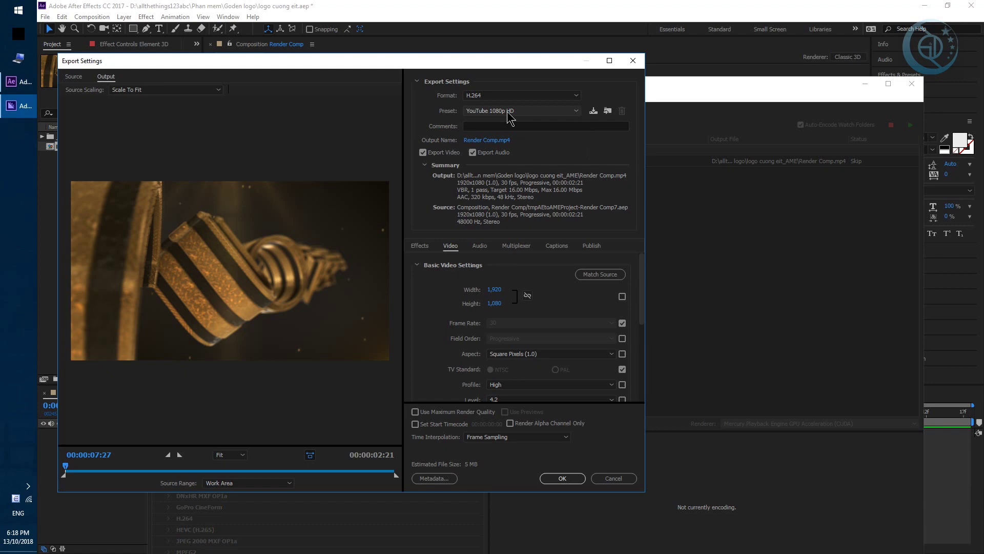
left_click(510, 110)
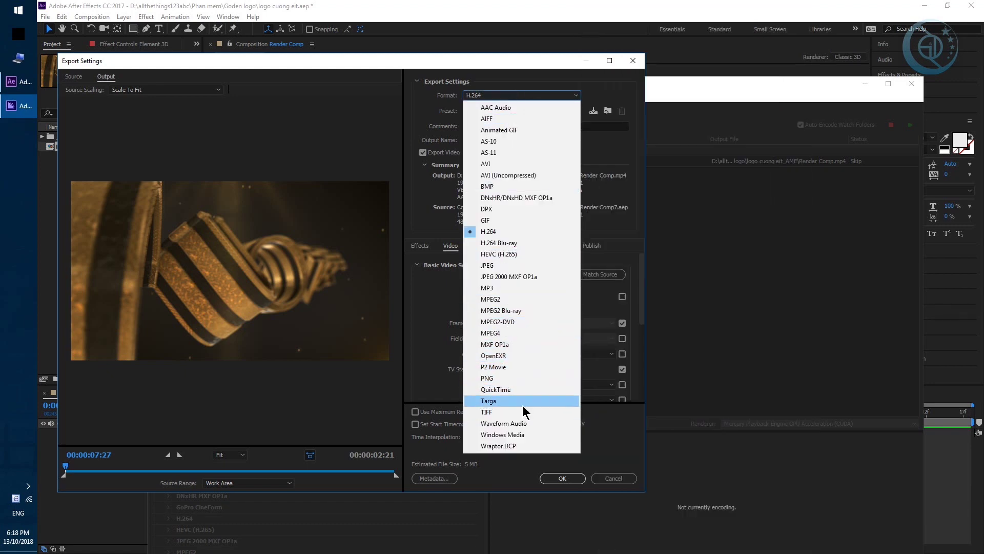
left_click(519, 390)
left_click(525, 109)
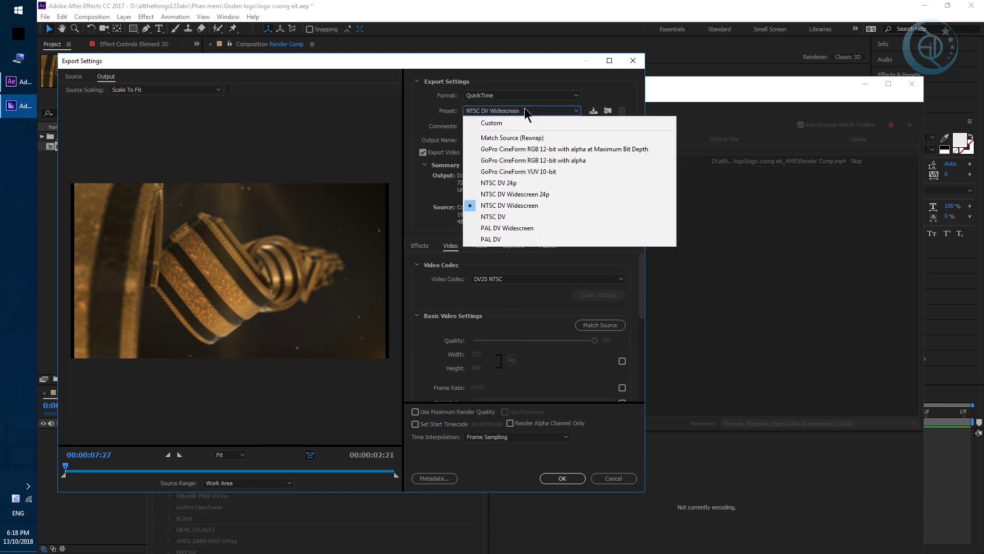
left_click(541, 80)
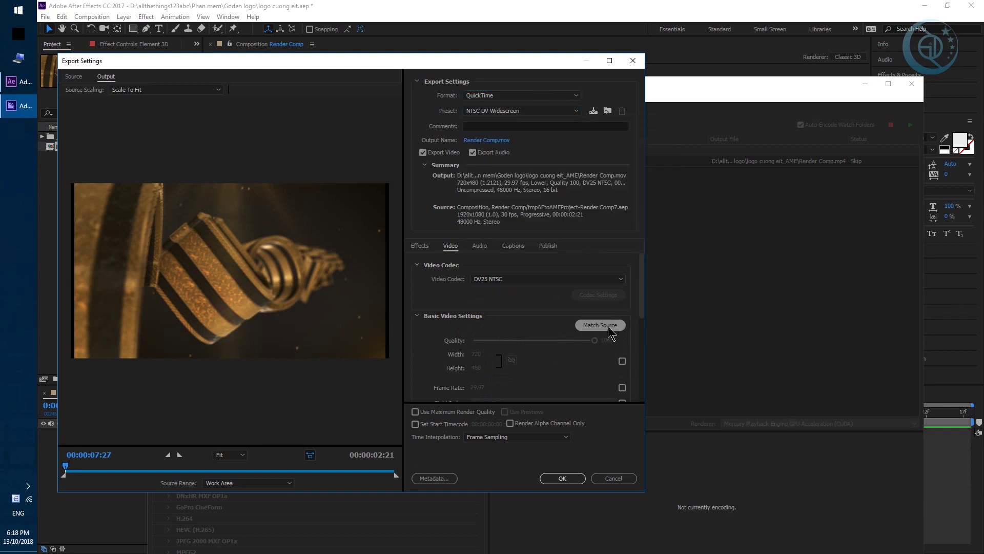
left_click(509, 286)
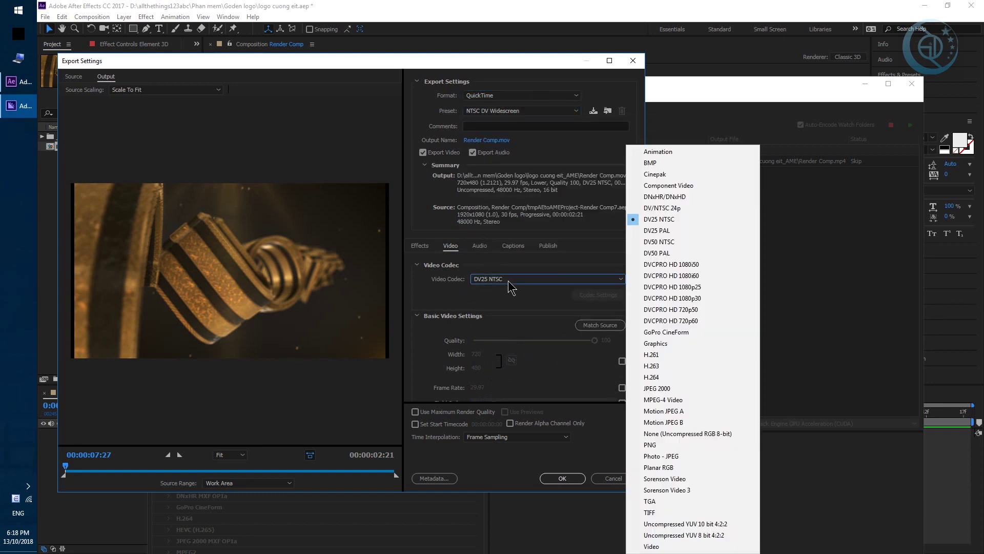
left_click(666, 379)
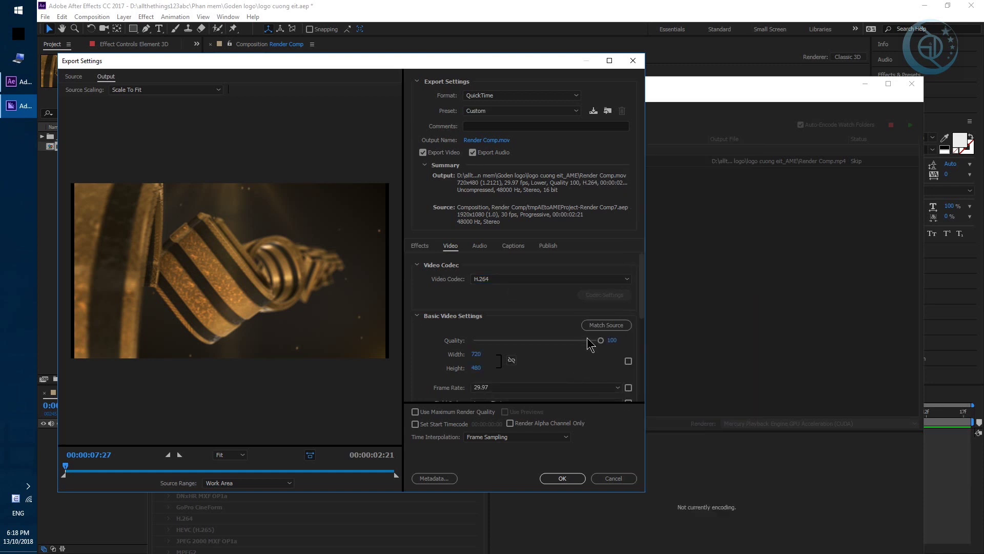
- Set the video frame size to 1920 by 1080
left_click(476, 354)
type("19")
left_click(471, 369)
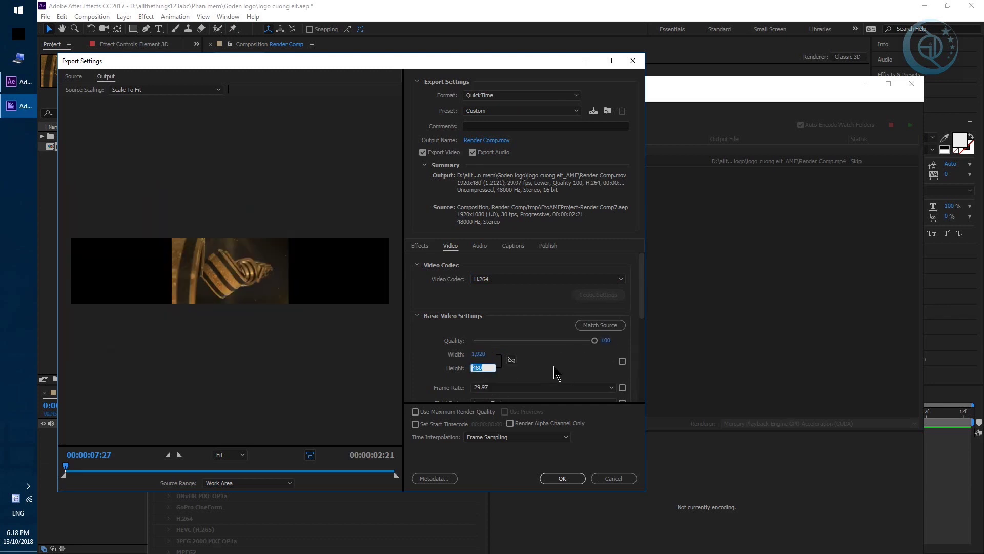
type("1")
type("08")
key("Return")
scroll(556, 367, "down", 3)
scroll(557, 365, "up", 3)
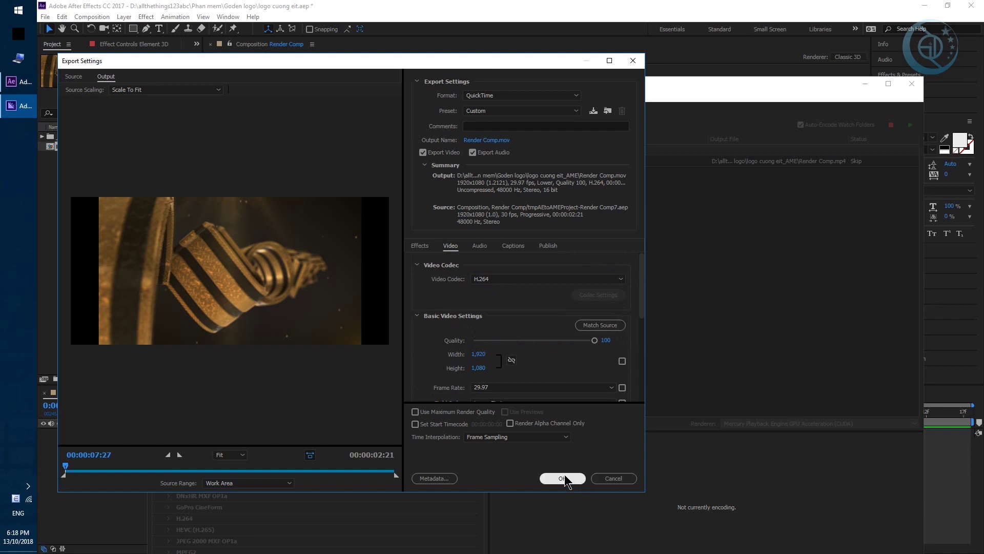
- Save the QuickTime job's output as 456 on the Desktop
left_click(486, 140)
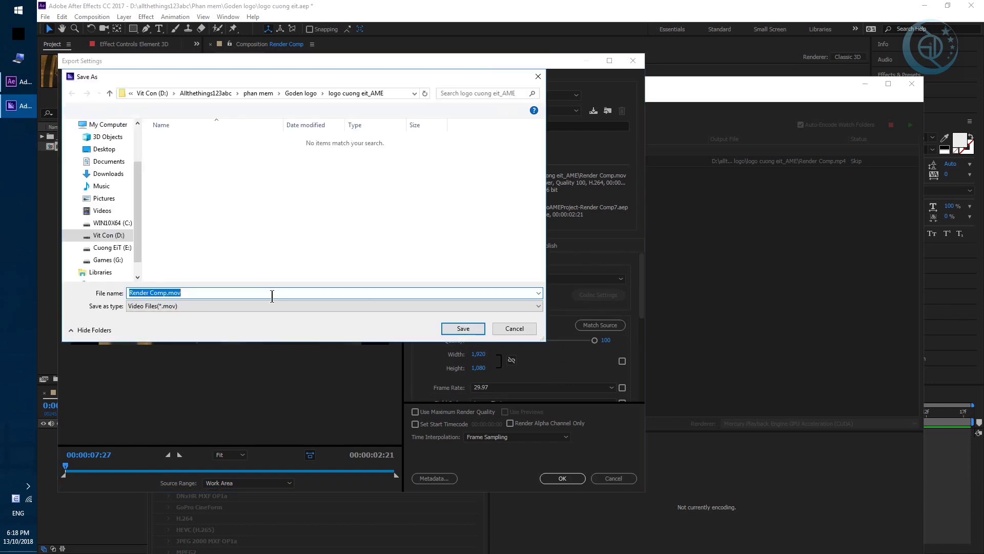
left_click(105, 149)
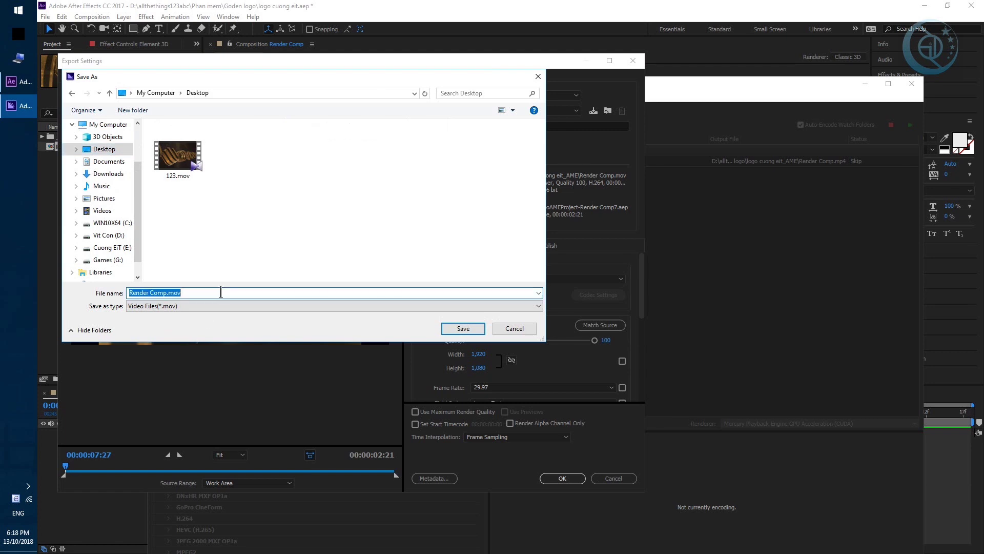
type("456")
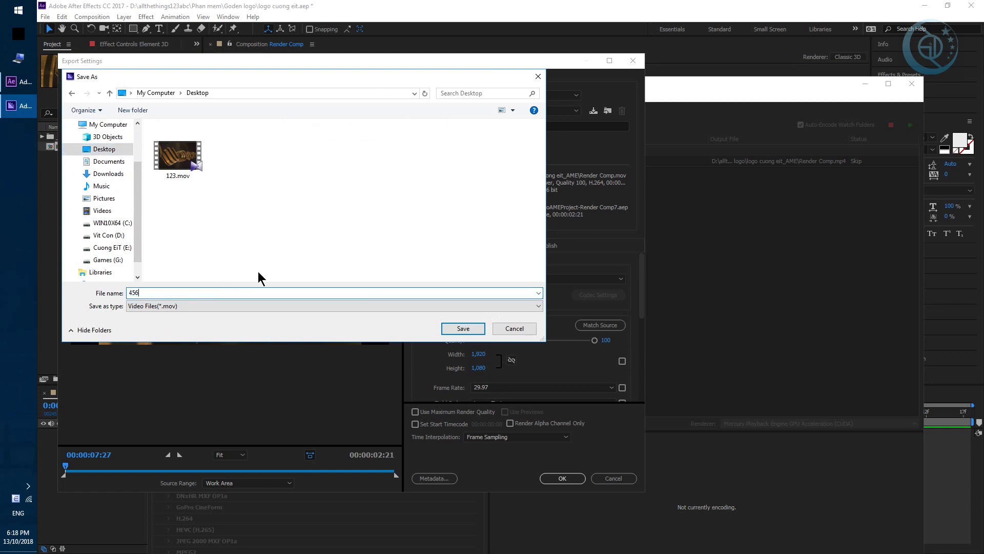
left_click(475, 330)
- Confirm the export settings and start encoding 456.mov, switching between Media Encoder and After Effects
left_click(561, 479)
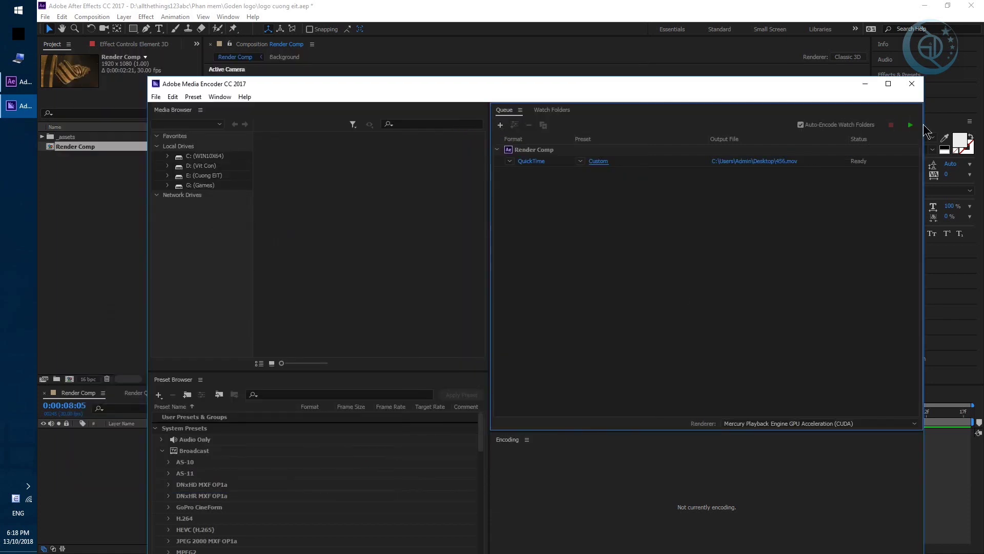
left_click(911, 125)
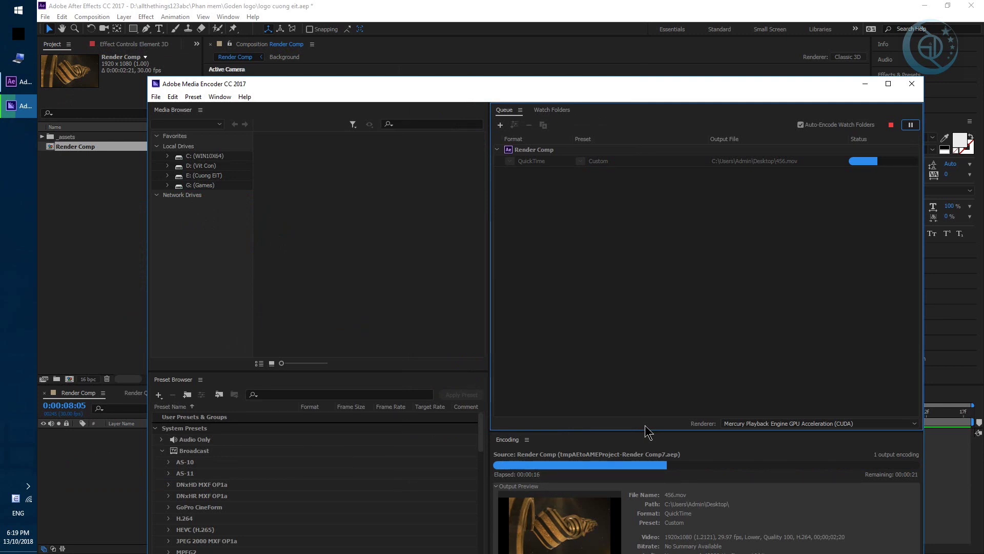
left_click(257, 6)
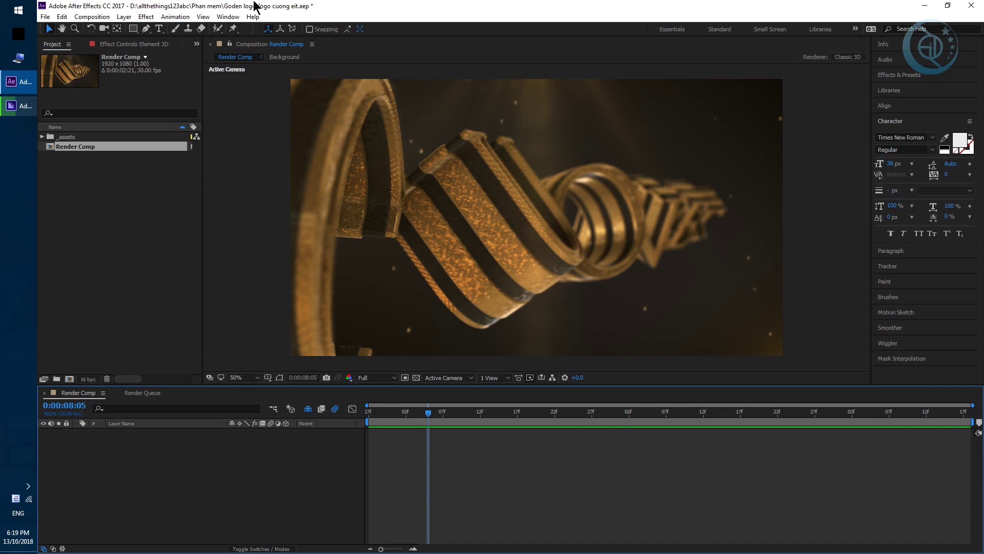
left_click(2, 113)
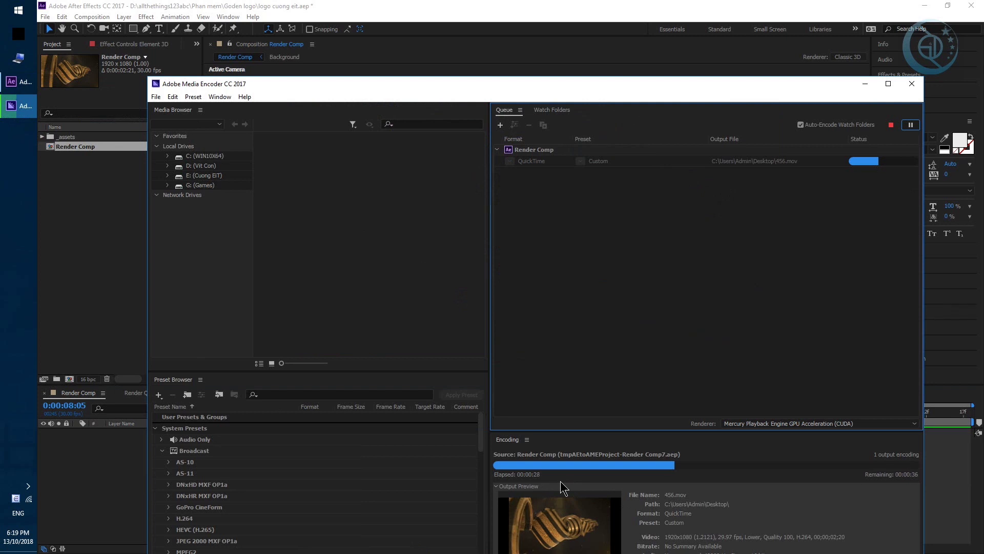
left_click(359, 3)
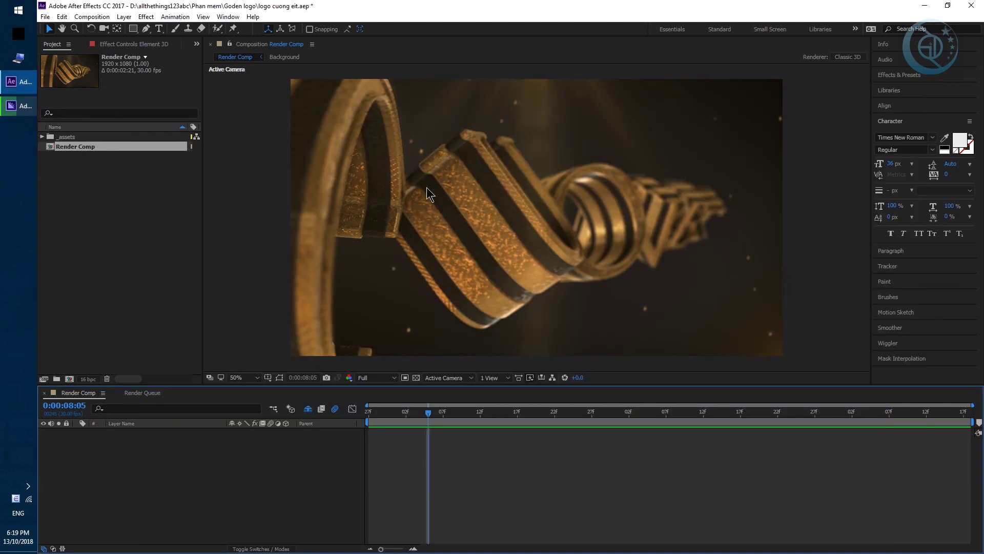
- Bring Media Encoder forward and wait for the 456.mov job to show Done
left_click(20, 106)
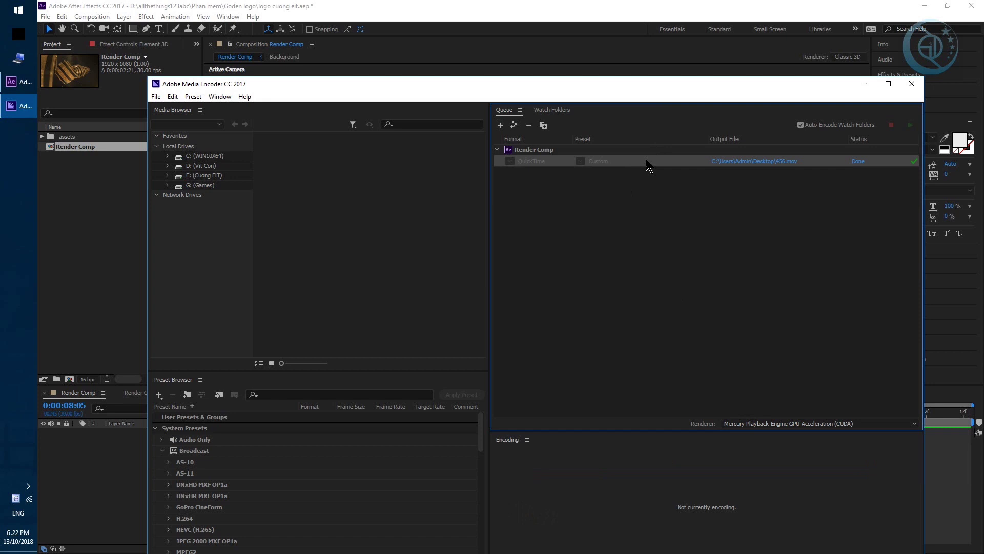
- Remove the finished job and send Render Comp to the Media Encoder queue again
key("Delete")
left_click(338, 5)
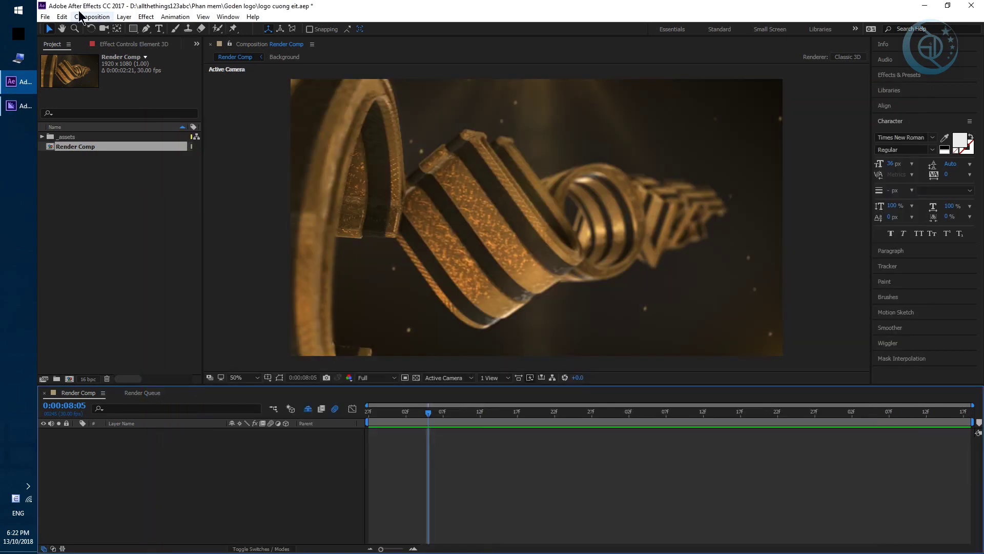
left_click(45, 17)
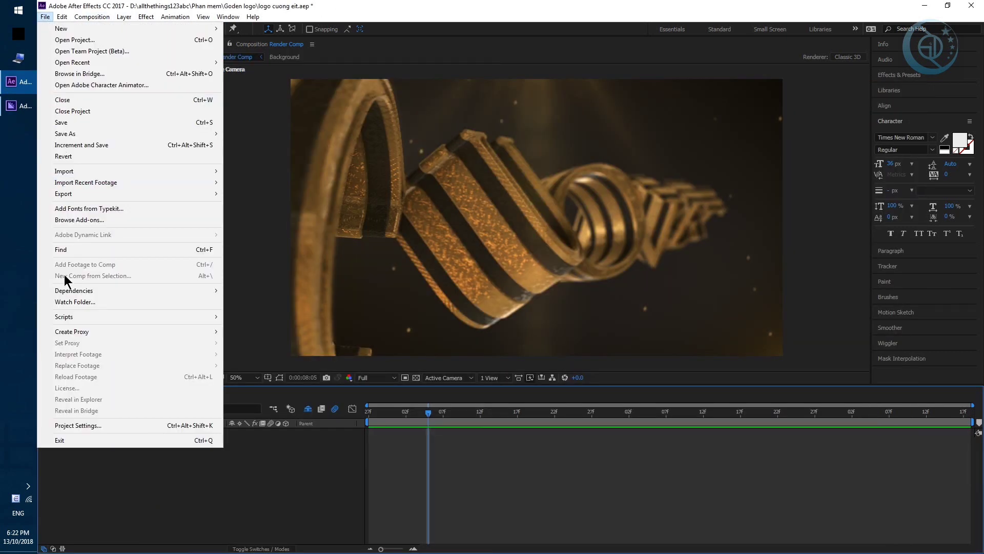
mouse_move(63, 194)
left_click(242, 194)
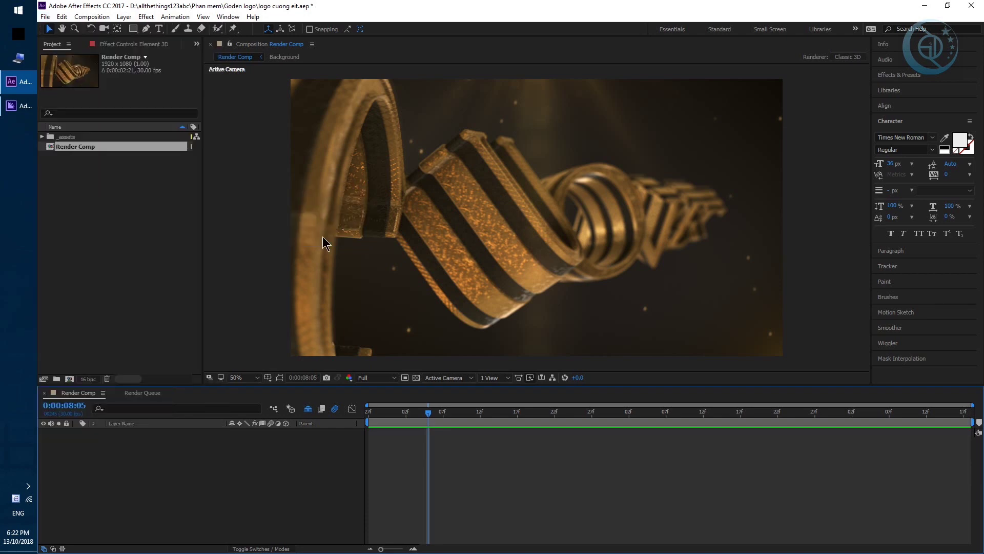
- Set the new job's export format to H.264 with the YouTube 1080p HD preset
left_click(640, 162)
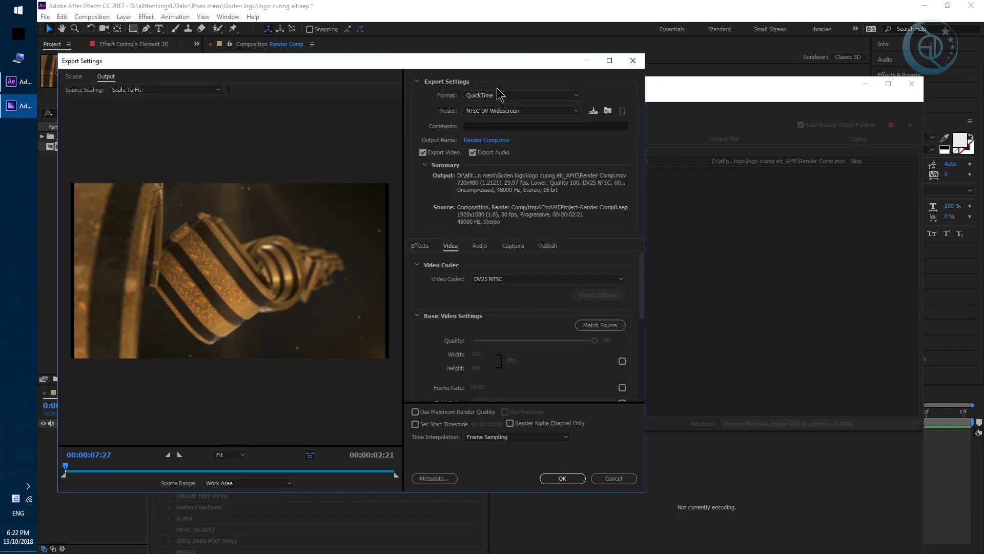
left_click(496, 96)
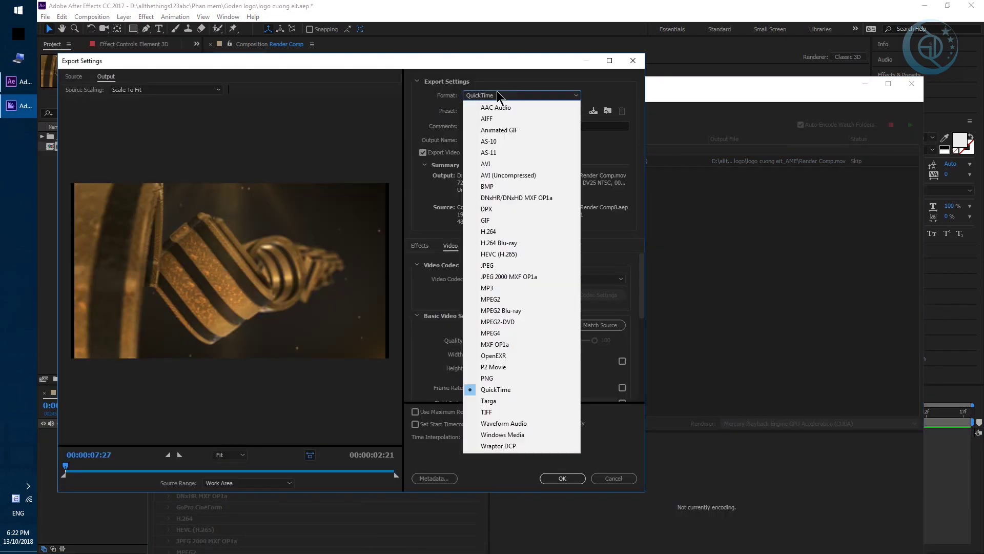
left_click(521, 232)
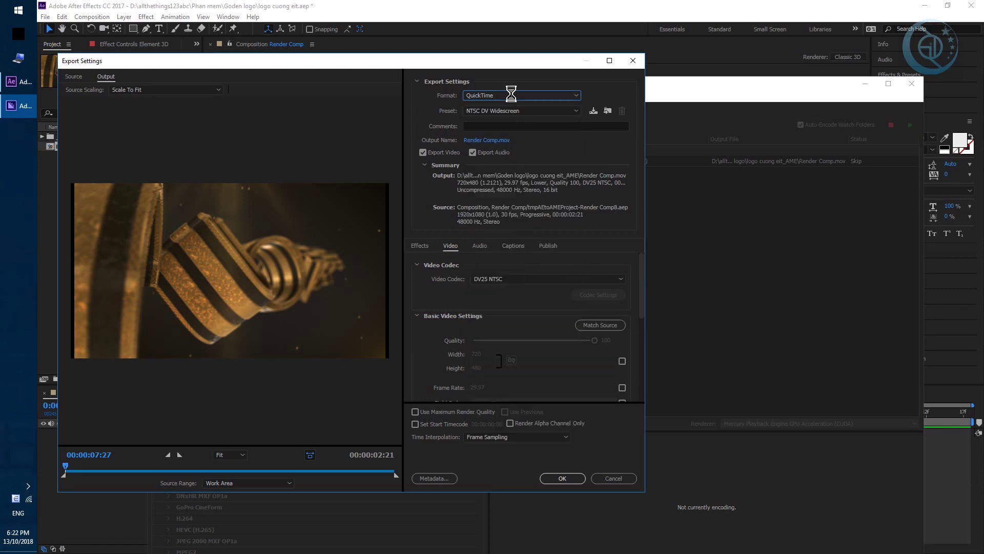
left_click(507, 112)
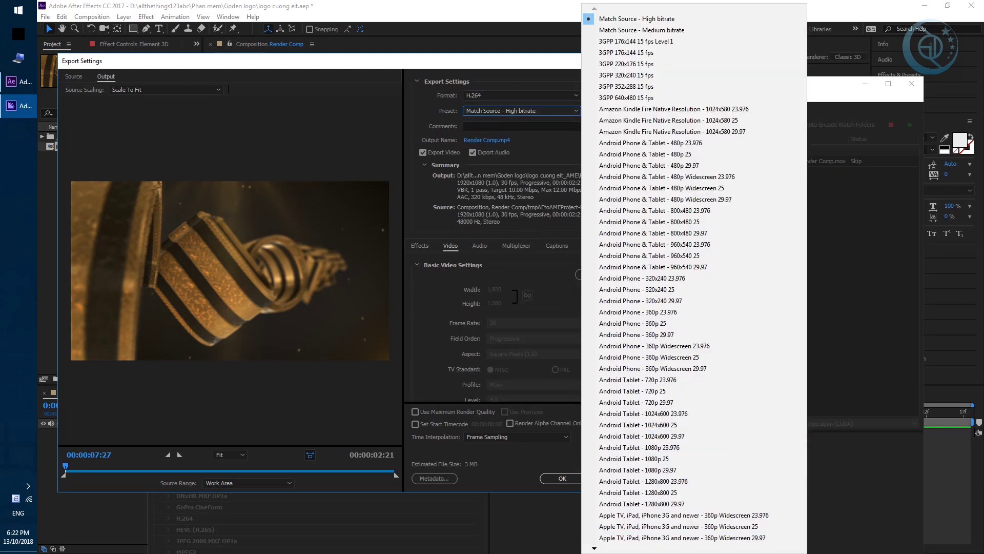
scroll(630, 543, "down", 10)
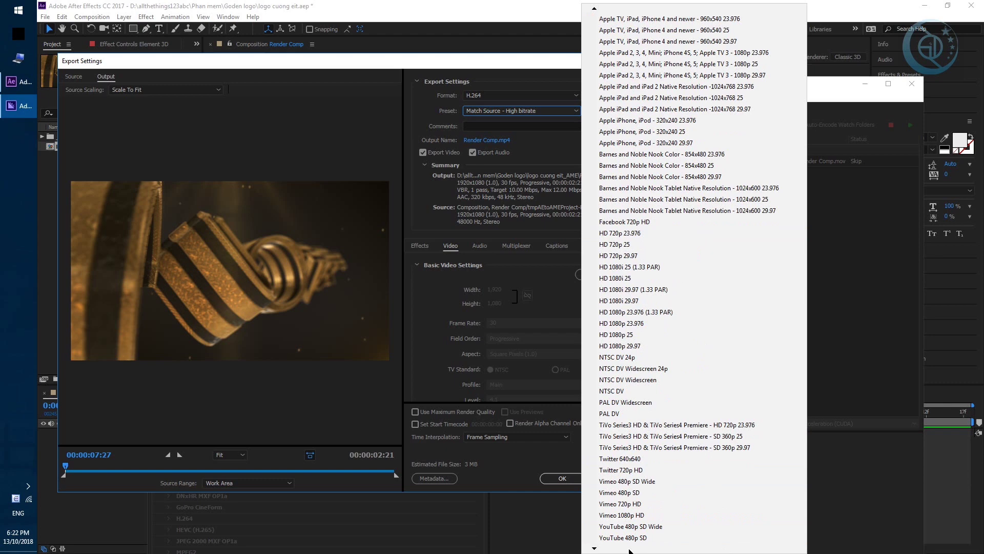
scroll(630, 549, "down", 2)
left_click(626, 531)
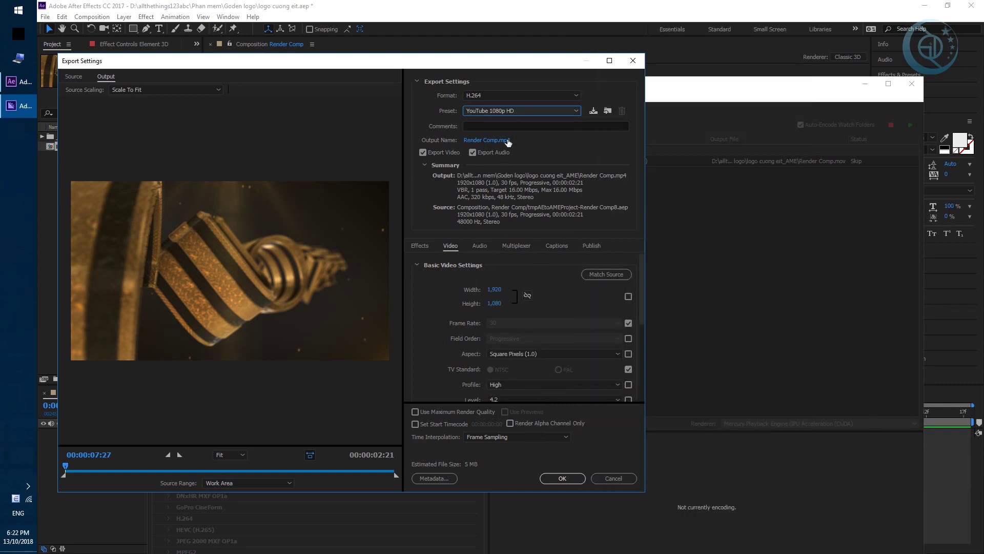
- Save the H.264 job's output as 789 on the Desktop
left_click(102, 149)
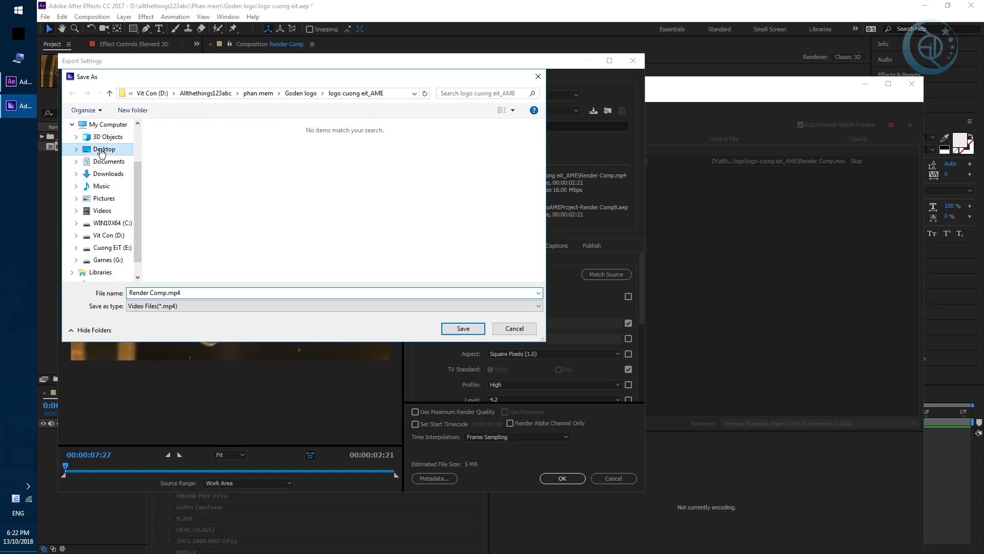
left_click(230, 293)
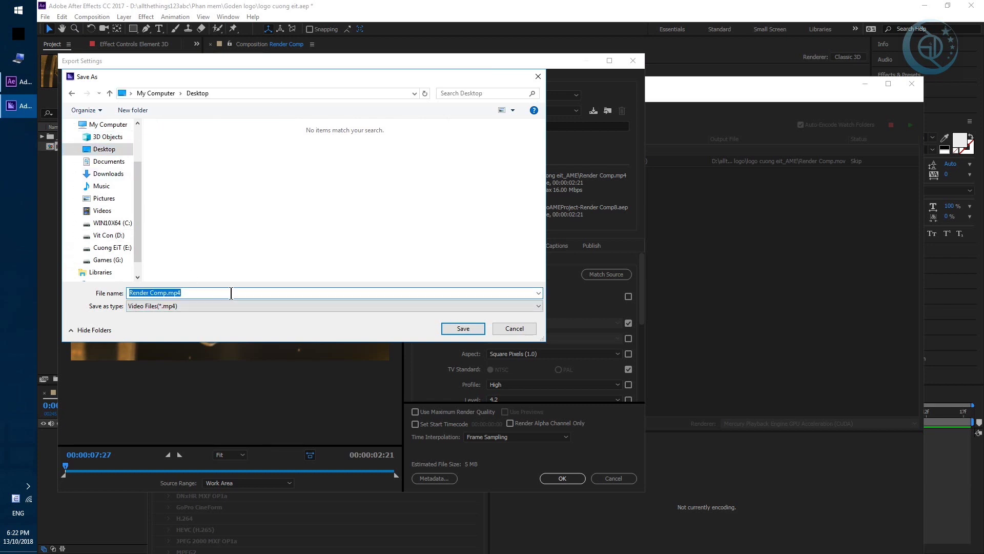
type("789")
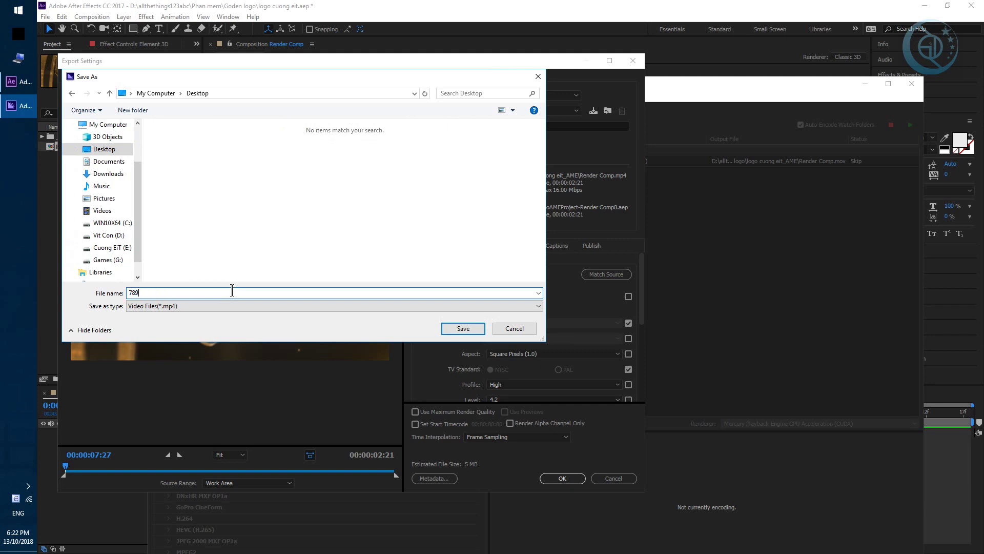
left_click(463, 329)
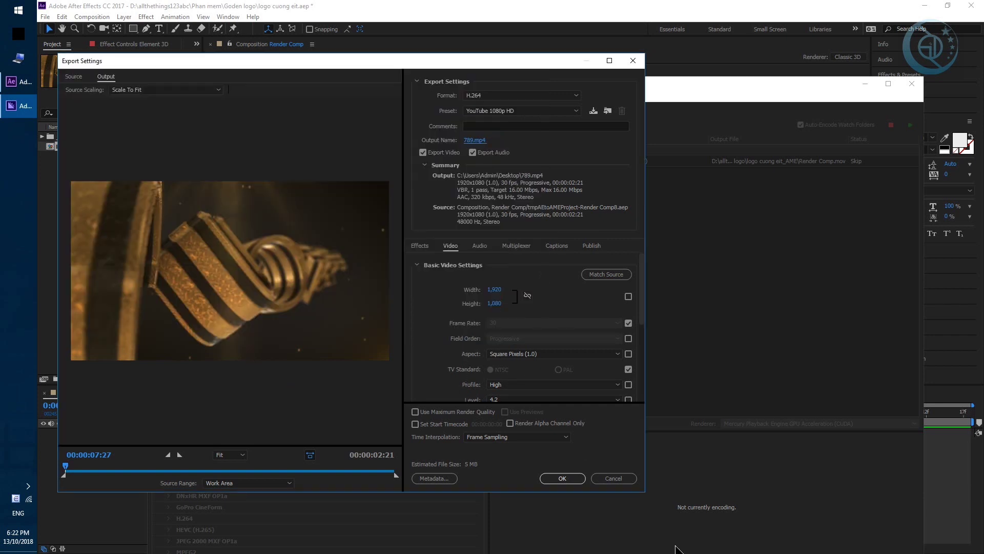
- Confirm the export settings and start encoding the 789.mp4 job
left_click(570, 478)
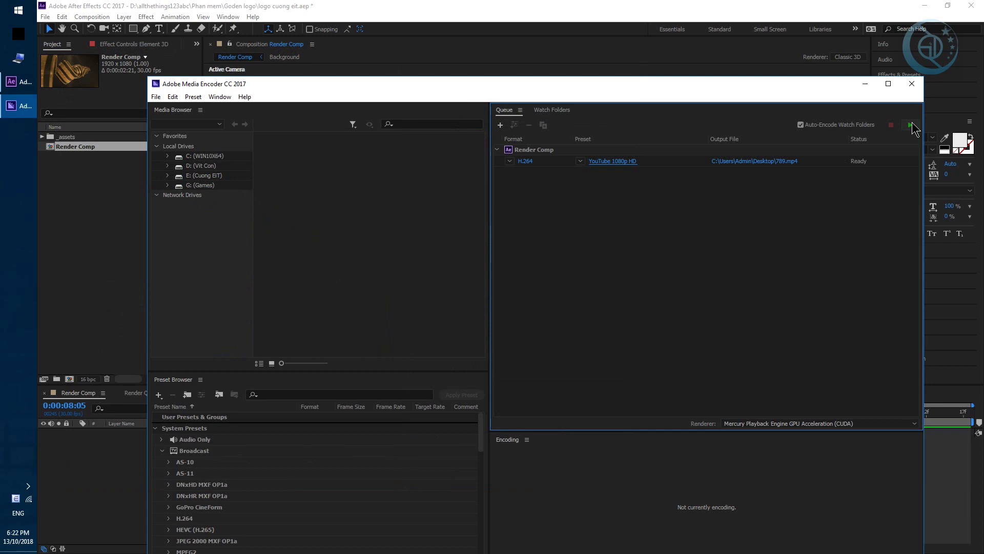
left_click(911, 126)
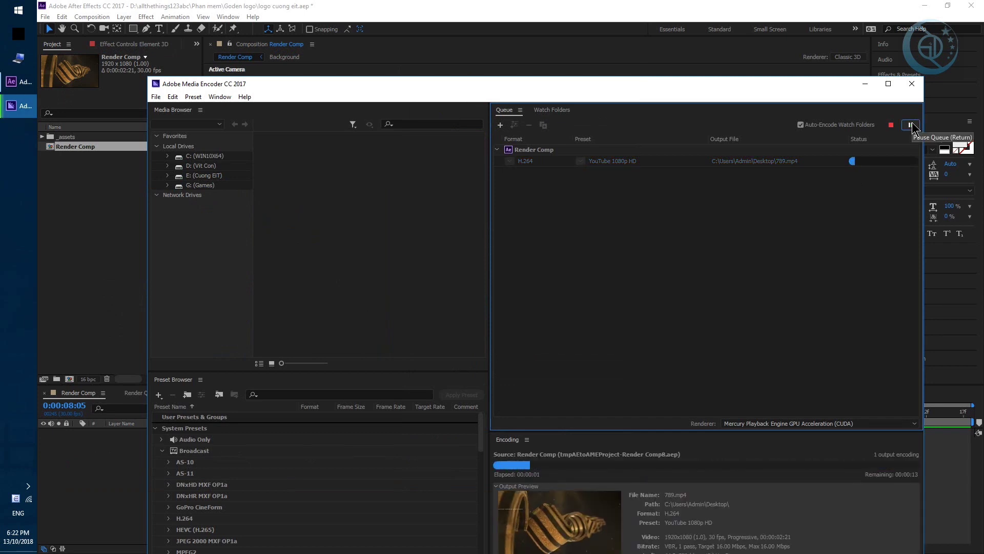